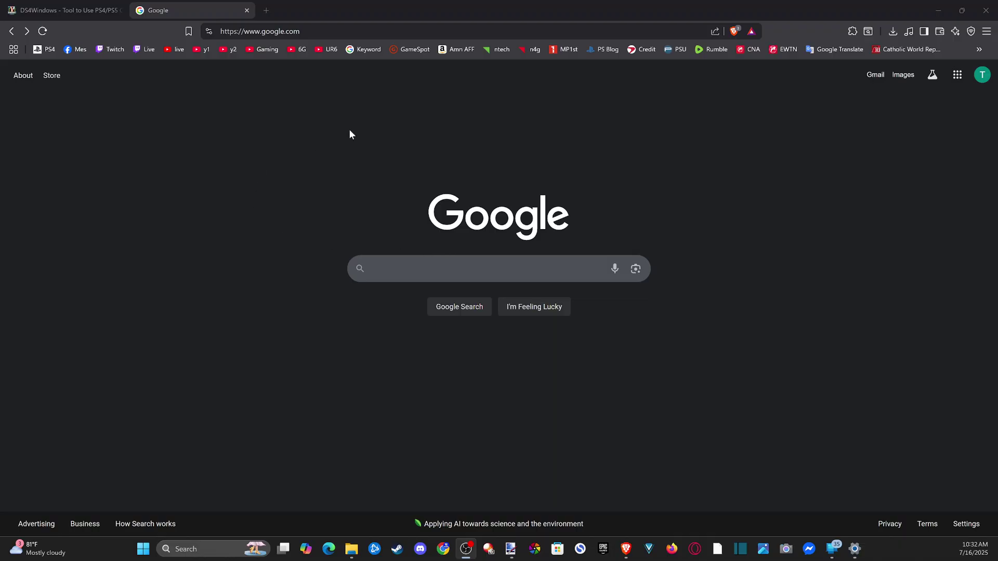
# Search Google in Brave for 'ds4 windows' using the suggested query.
pyautogui.click(410, 268)
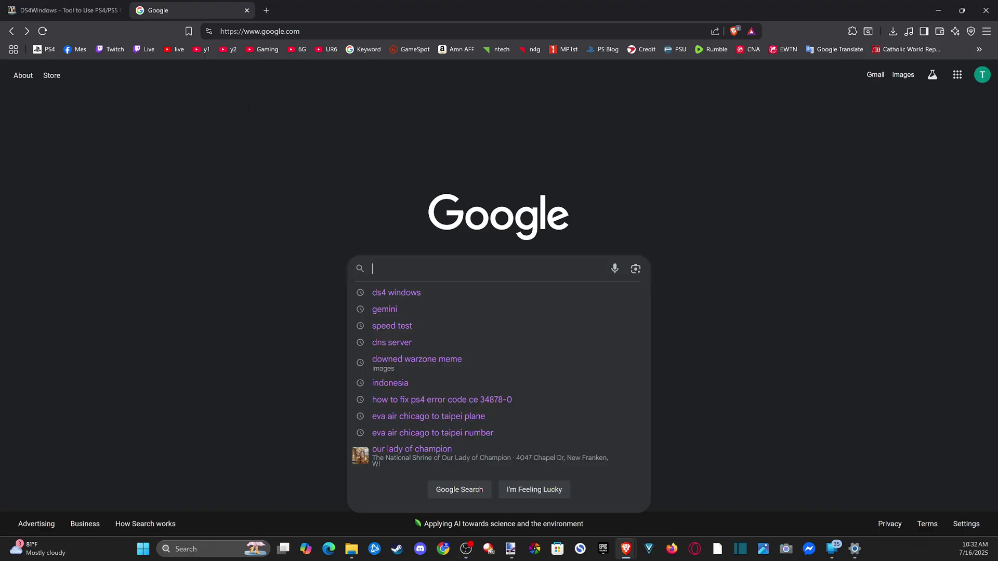
pyautogui.click(378, 294)
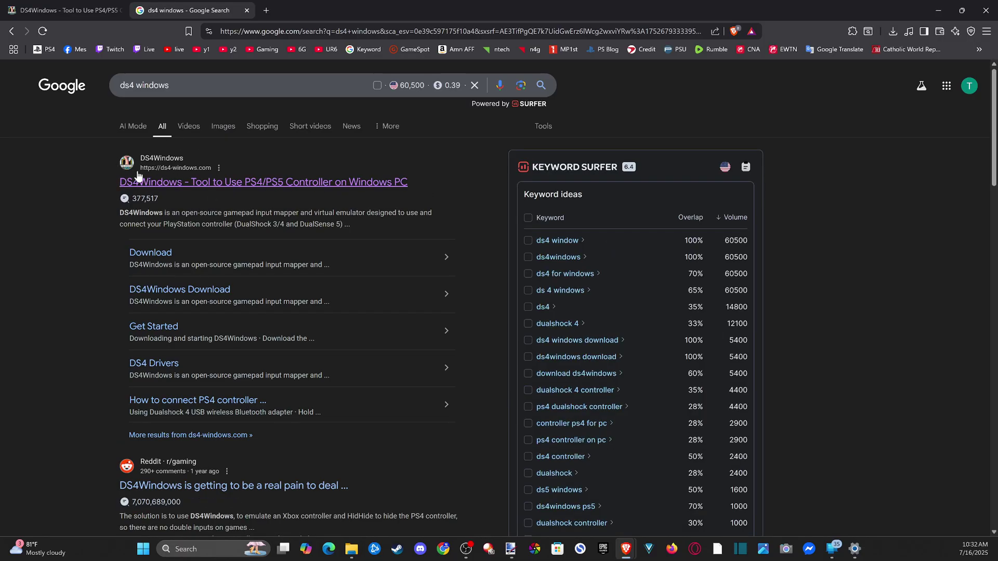
# Download DS4Windows_3.3.3_x64 (1).zip (4.1 MB) from ds4-windows.com into Downloads and confirm it finished.
pyautogui.click(211, 184)
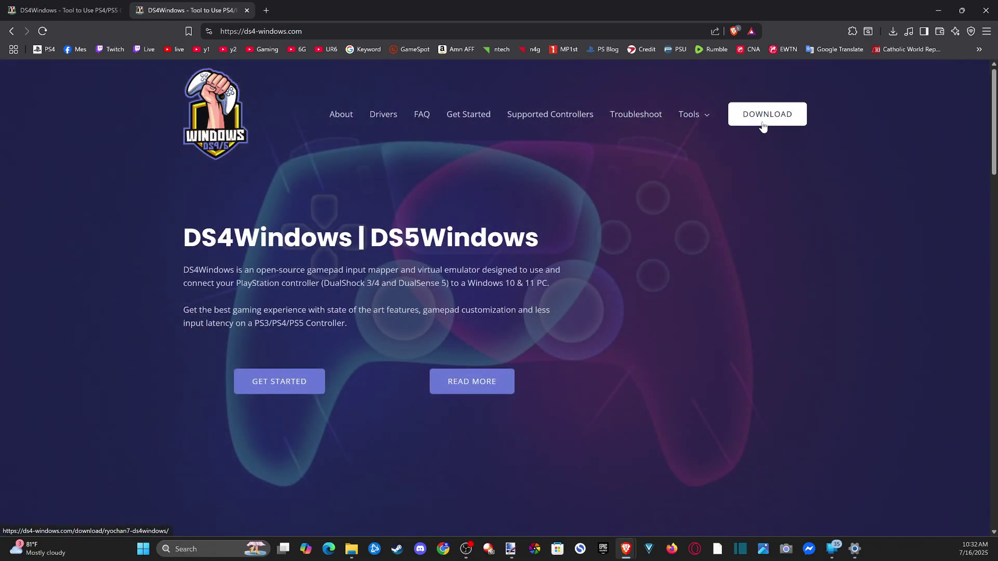
pyautogui.click(763, 127)
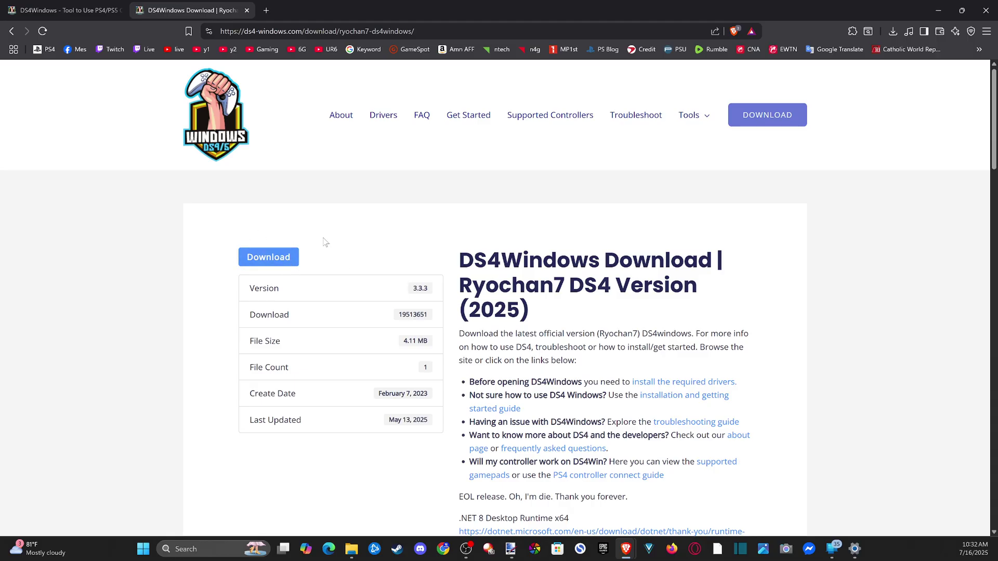
pyautogui.click(286, 259)
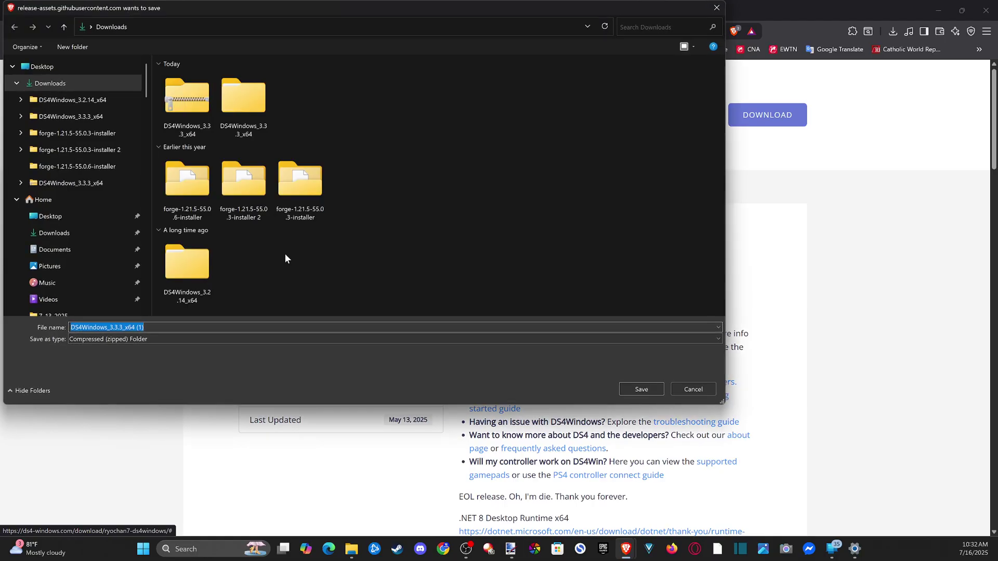
pyautogui.moveTo(290, 8); pyautogui.dragTo(445, 64)
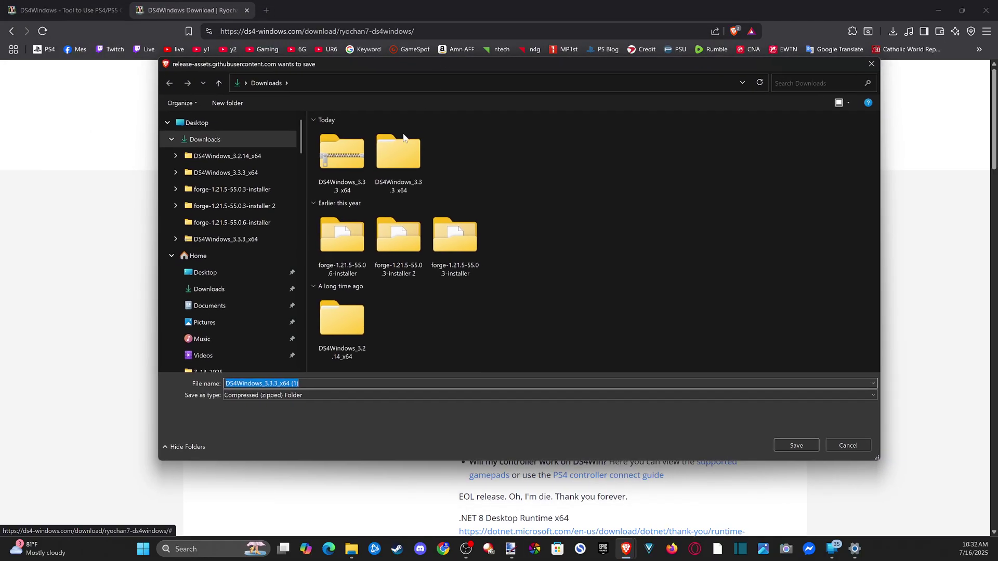
pyautogui.click(802, 445)
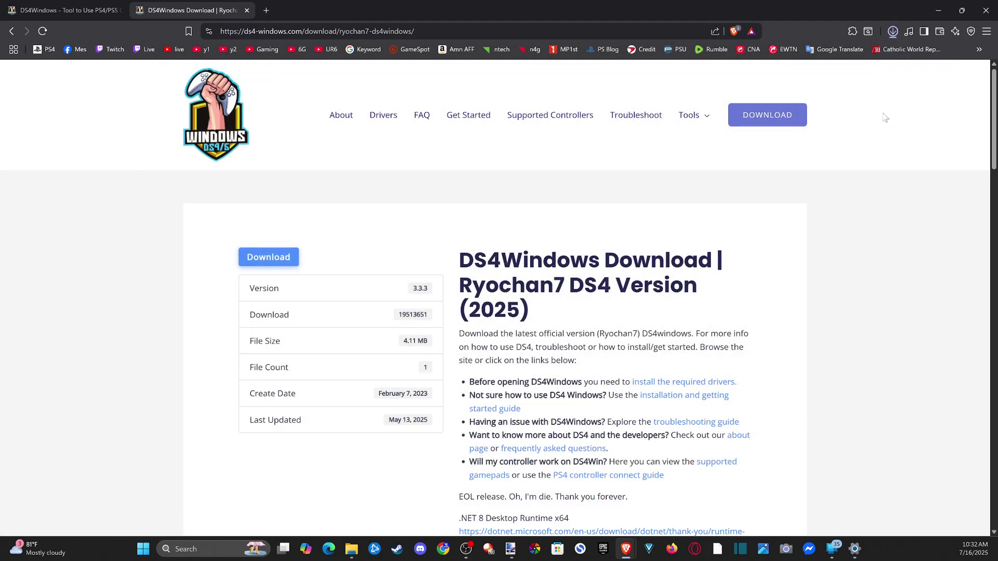
pyautogui.click(892, 32)
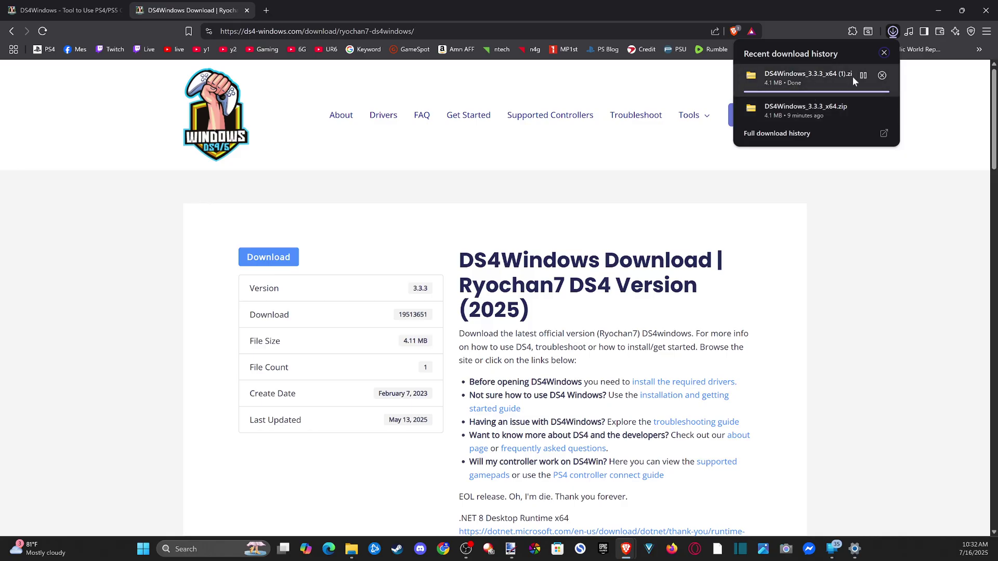
# Open Downloads in File Explorer and show the BreeZip options for the DS4Windows_3.3.3_x64 (1) zip.
pyautogui.click(351, 552)
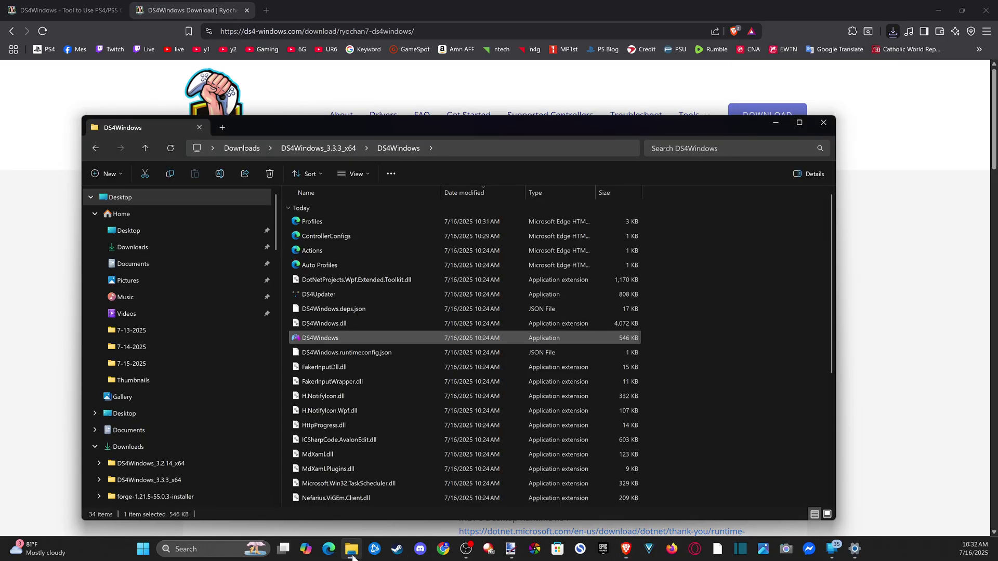
pyautogui.click(167, 251)
pyautogui.moveTo(378, 128); pyautogui.dragTo(405, 93)
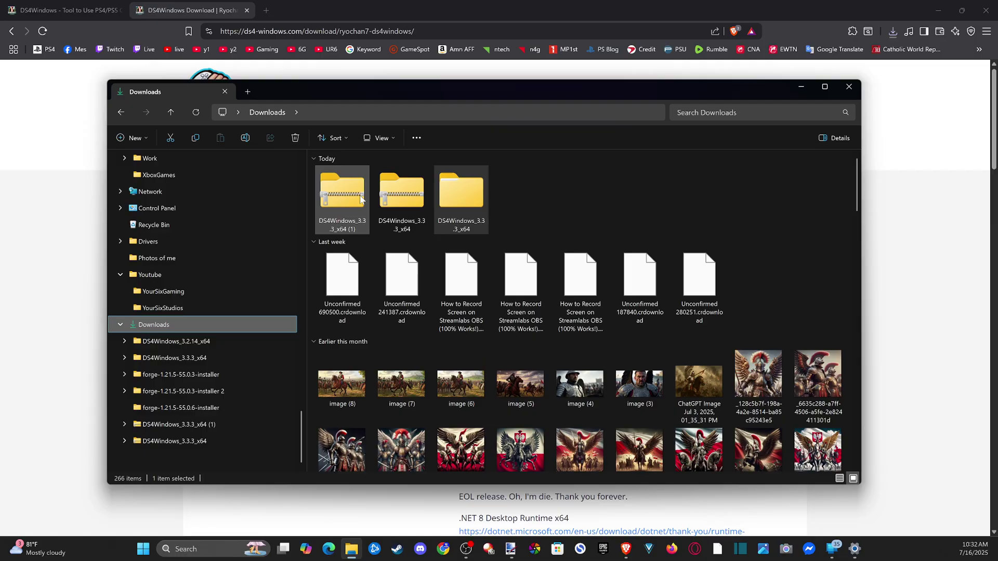
pyautogui.click(343, 202)
pyautogui.rightClick(343, 202)
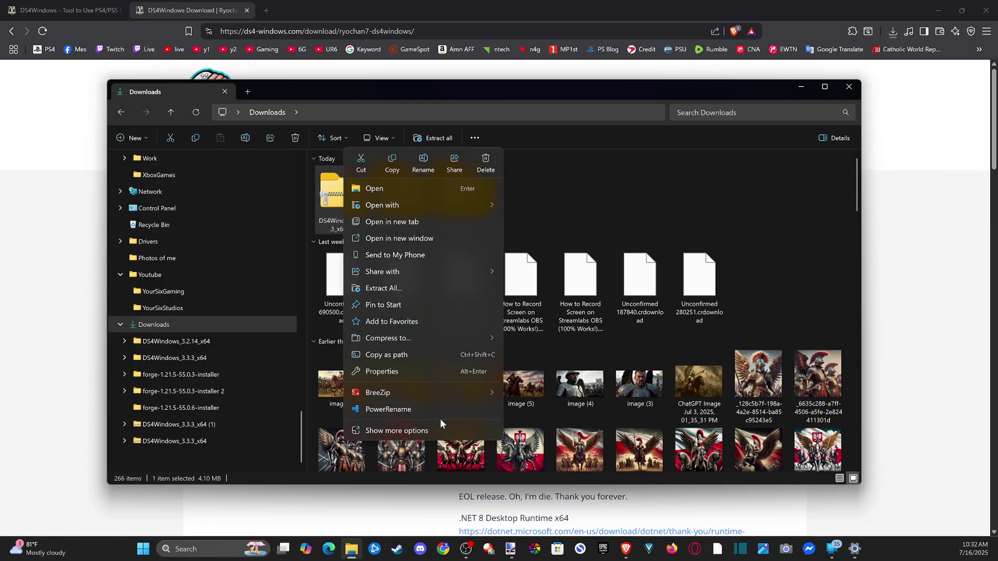
pyautogui.moveTo(450, 395)
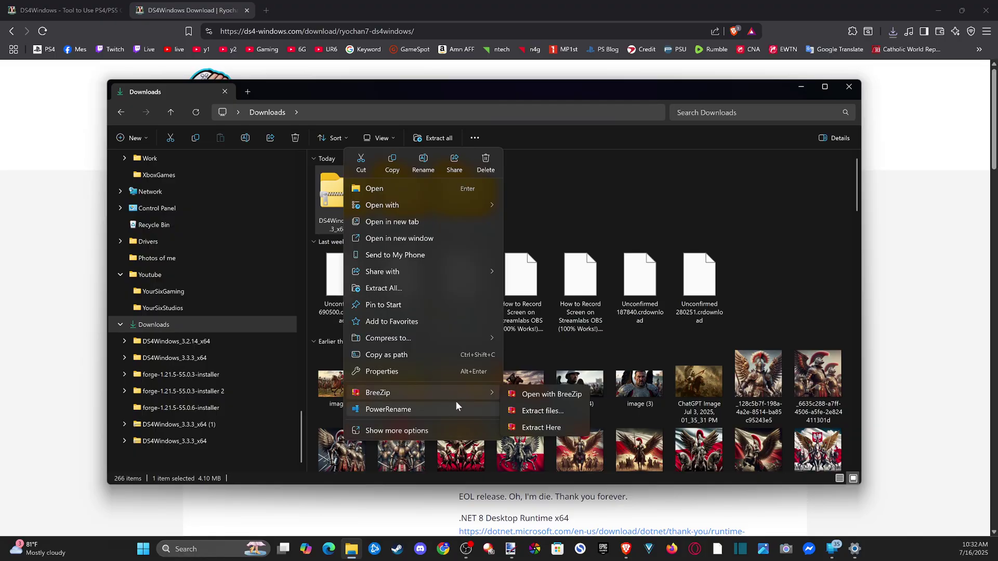
pyautogui.moveTo(489, 392)
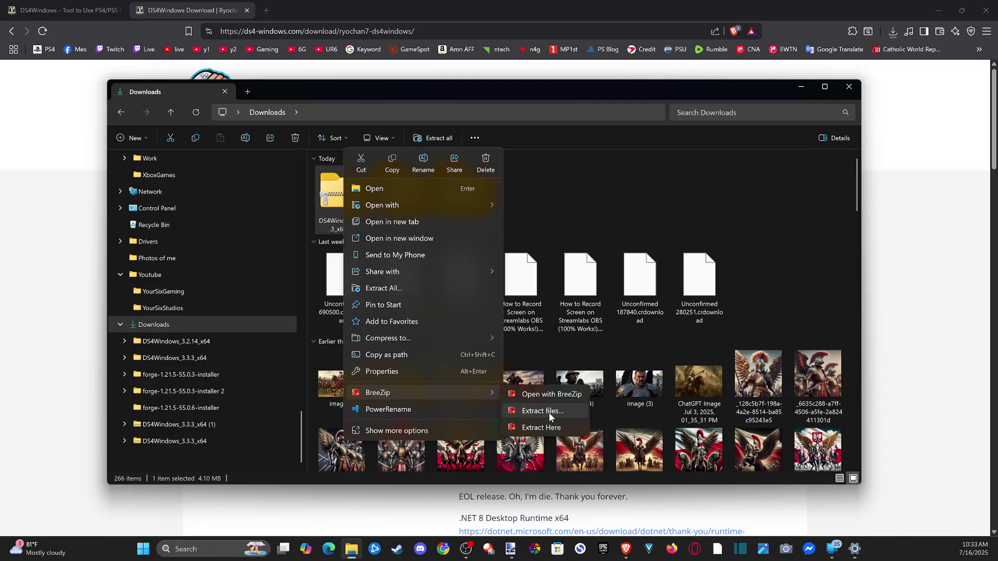
# Open the zip's DS4Windows folder and try launching DS4Windows.exe directly from it.
pyautogui.click(572, 188)
pyautogui.click(346, 194)
pyautogui.doubleClick(346, 193)
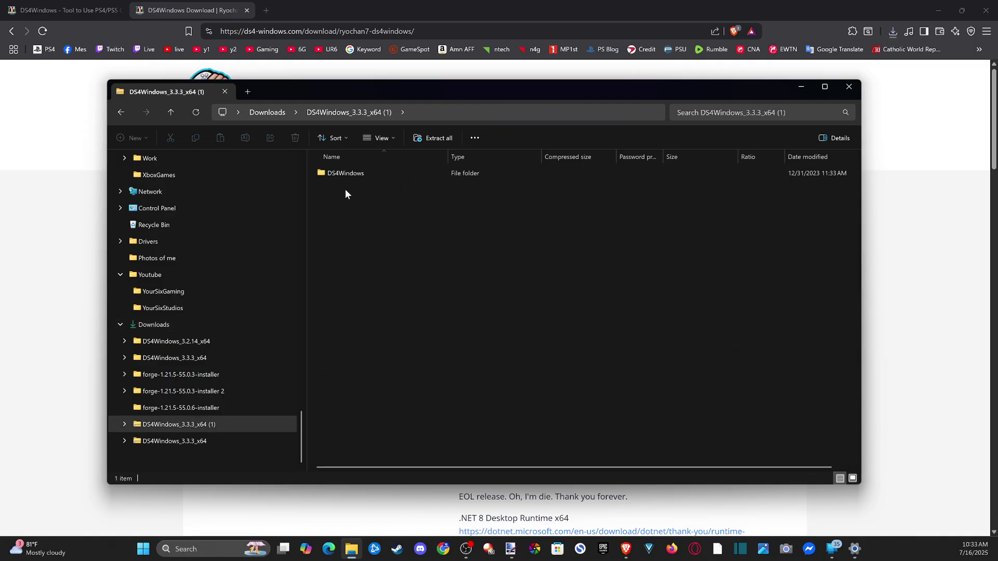
pyautogui.doubleClick(349, 170)
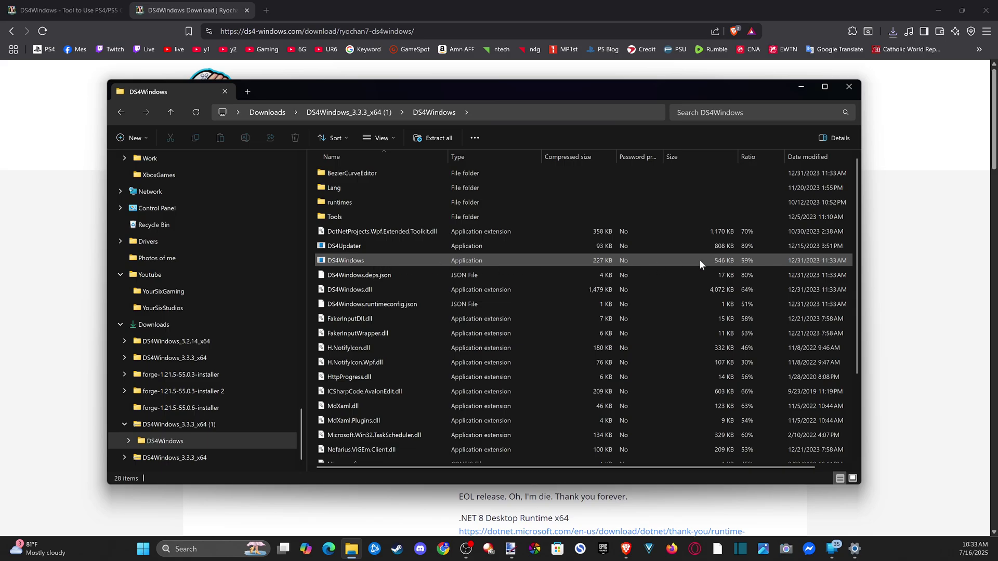
pyautogui.doubleClick(366, 262)
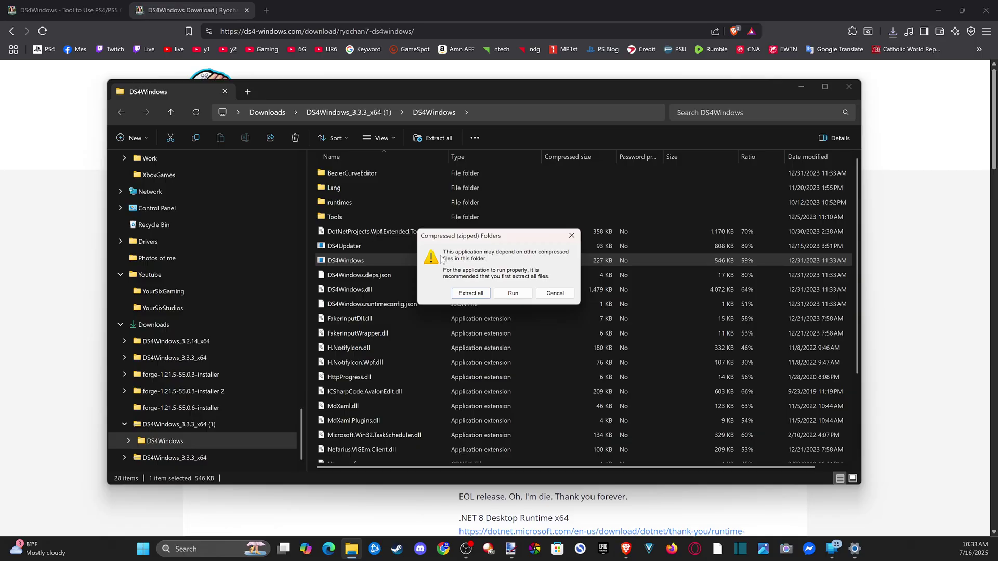
# Extract all files to the suggested folder and launch DS4Windows from the extracted folder.
pyautogui.click(472, 294)
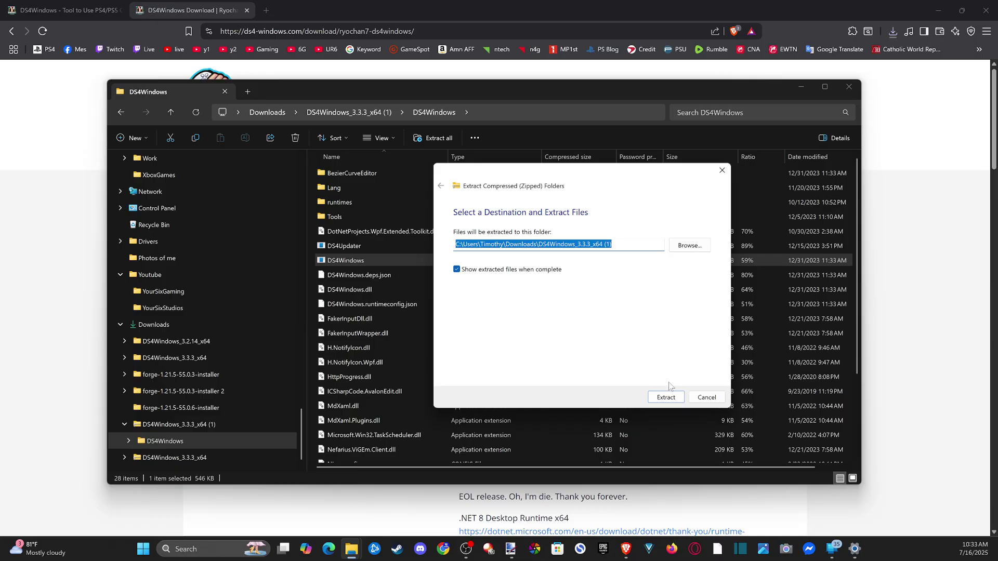
pyautogui.click(666, 397)
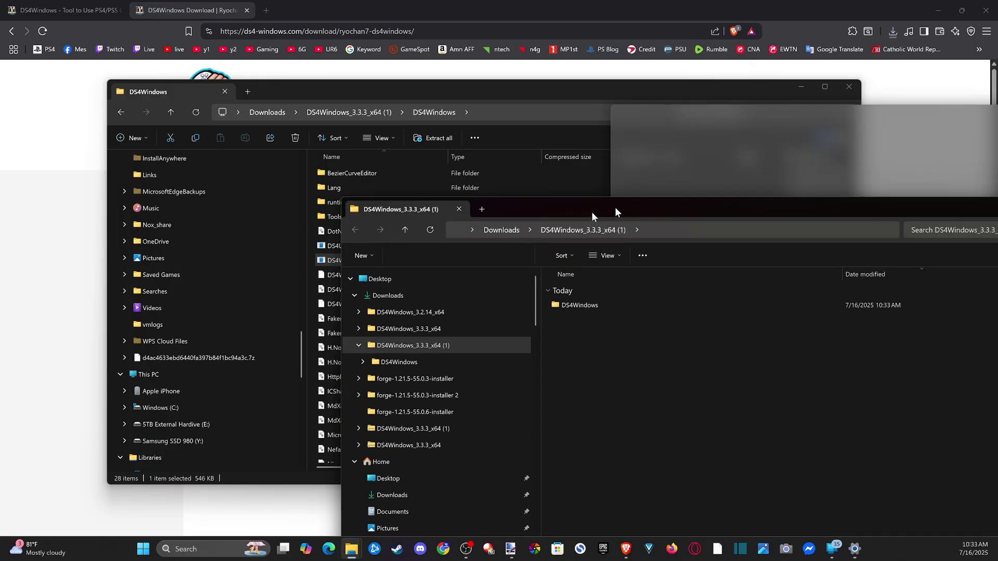
pyautogui.moveTo(615, 207); pyautogui.dragTo(390, 117)
pyautogui.doubleClick(365, 204)
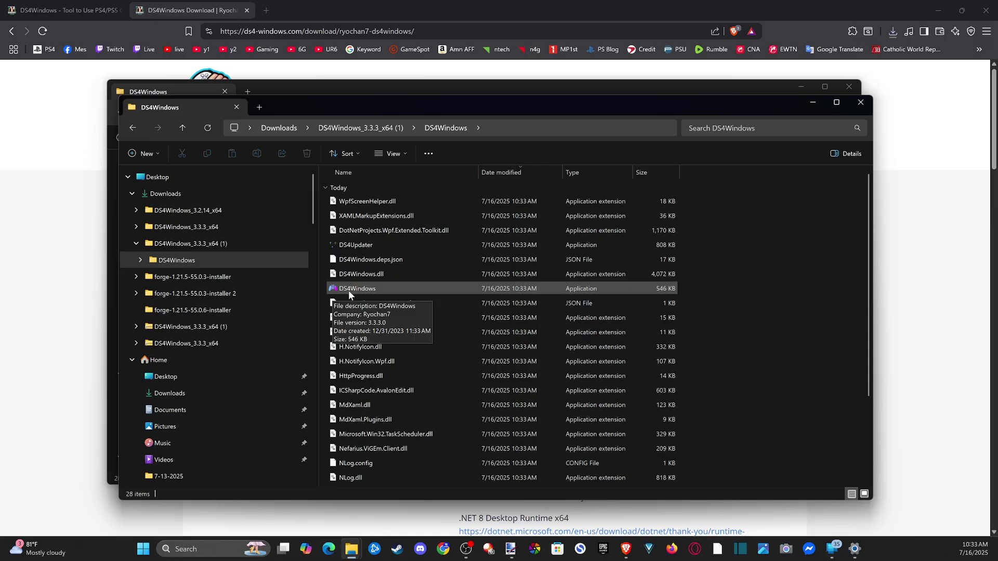
pyautogui.doubleClick(348, 290)
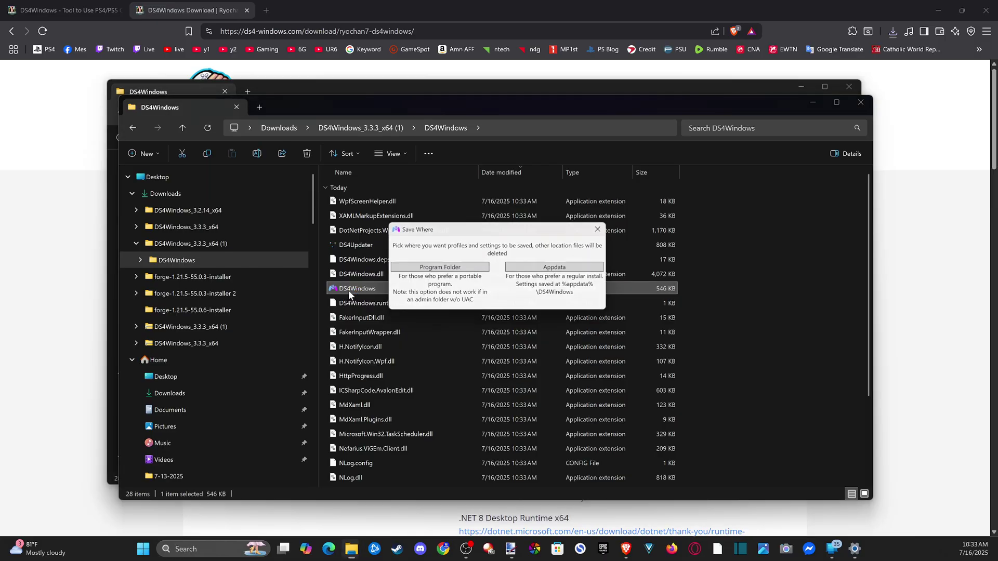
# Store settings in the Program Folder and enable DualSense device support, then close setup.
pyautogui.click(431, 268)
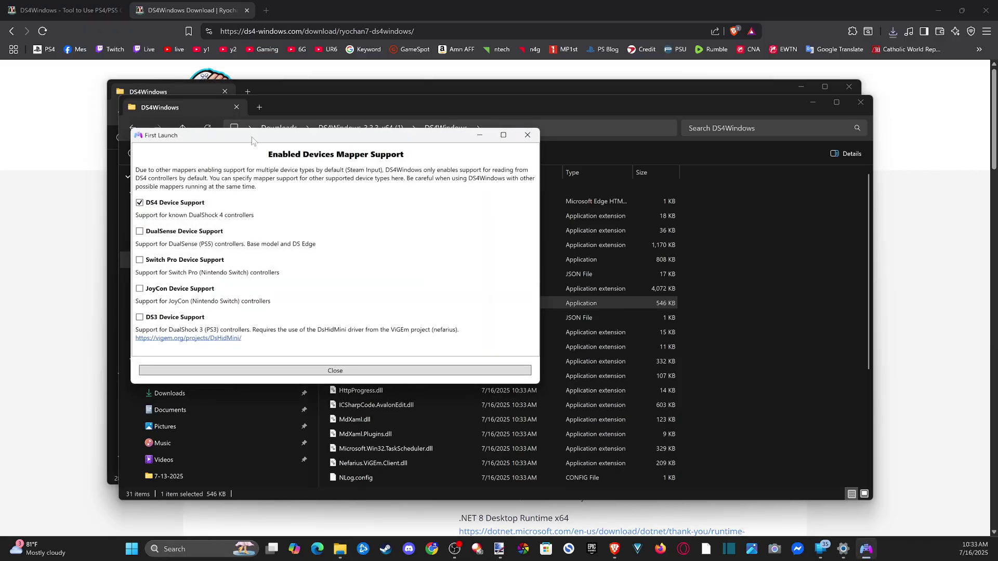
pyautogui.moveTo(252, 139); pyautogui.dragTo(410, 156)
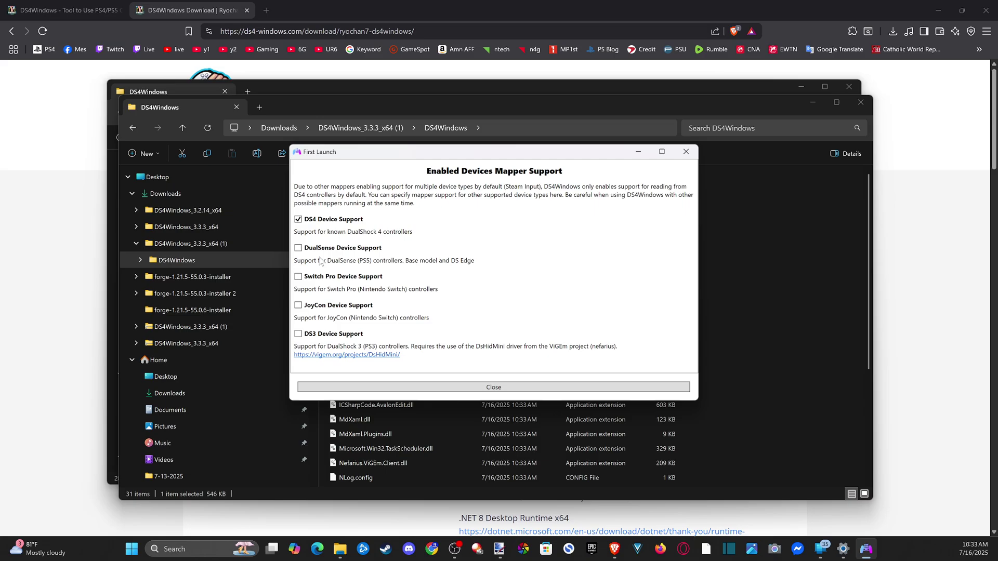
pyautogui.click(299, 248)
pyautogui.click(468, 388)
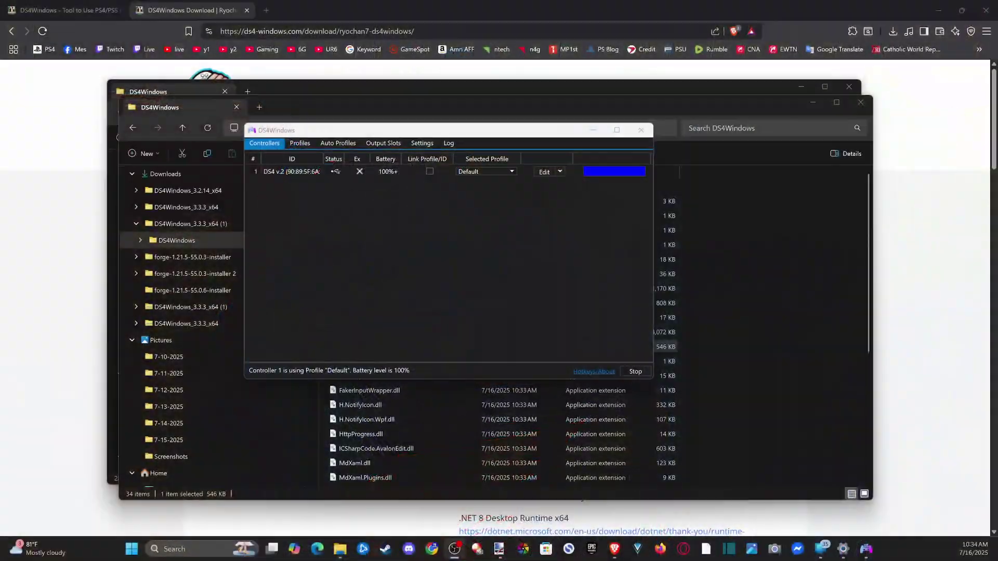
# Create a new profile for controller 1 from the Gamepad preset with DualShock 4 output.
pyautogui.click(282, 171)
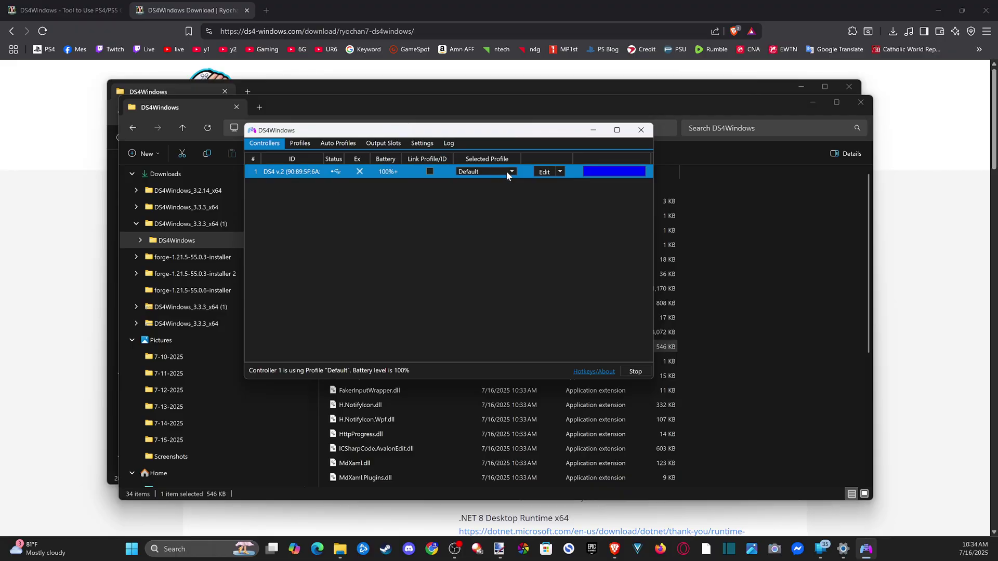
pyautogui.click(300, 144)
pyautogui.click(264, 161)
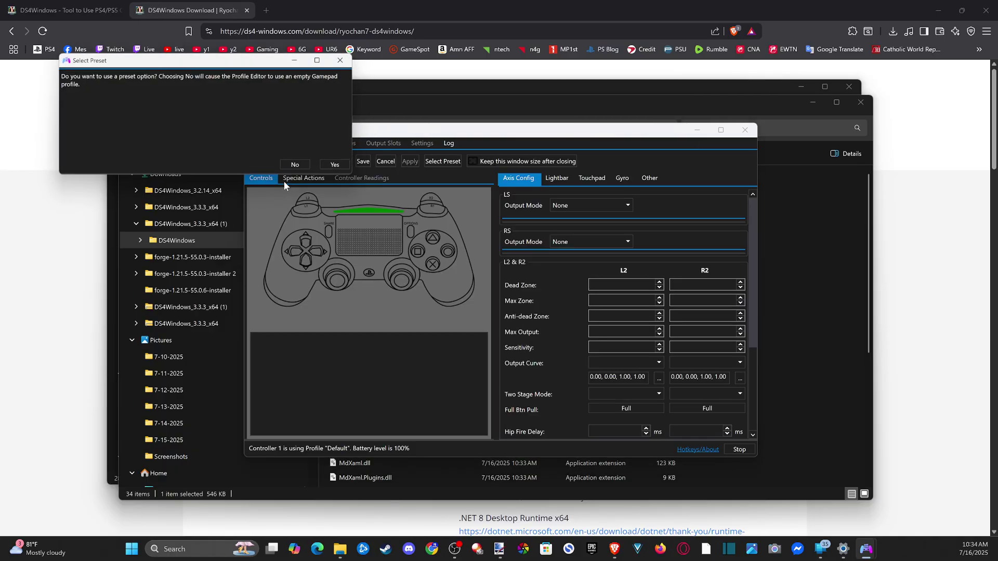
pyautogui.click(339, 168)
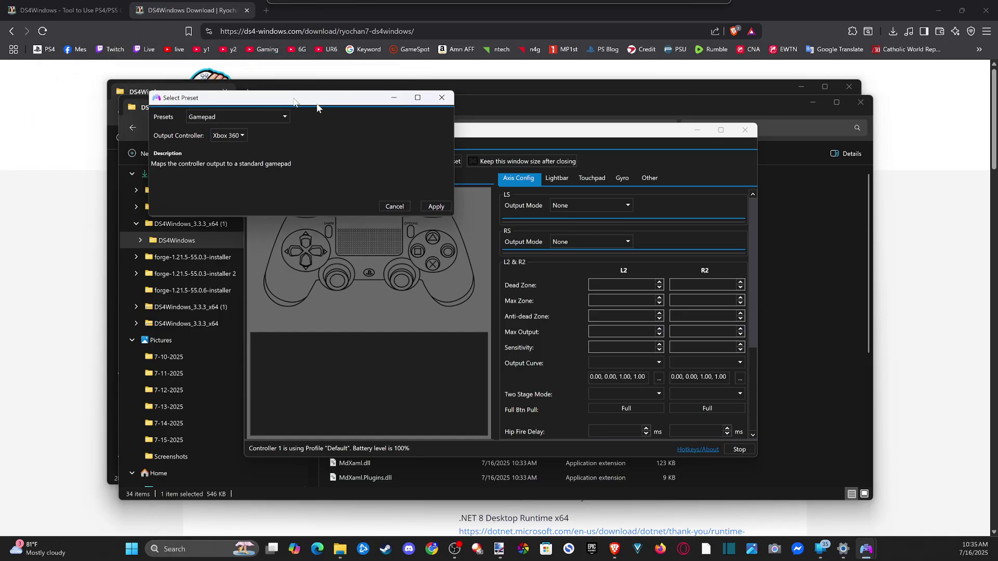
pyautogui.click(383, 199)
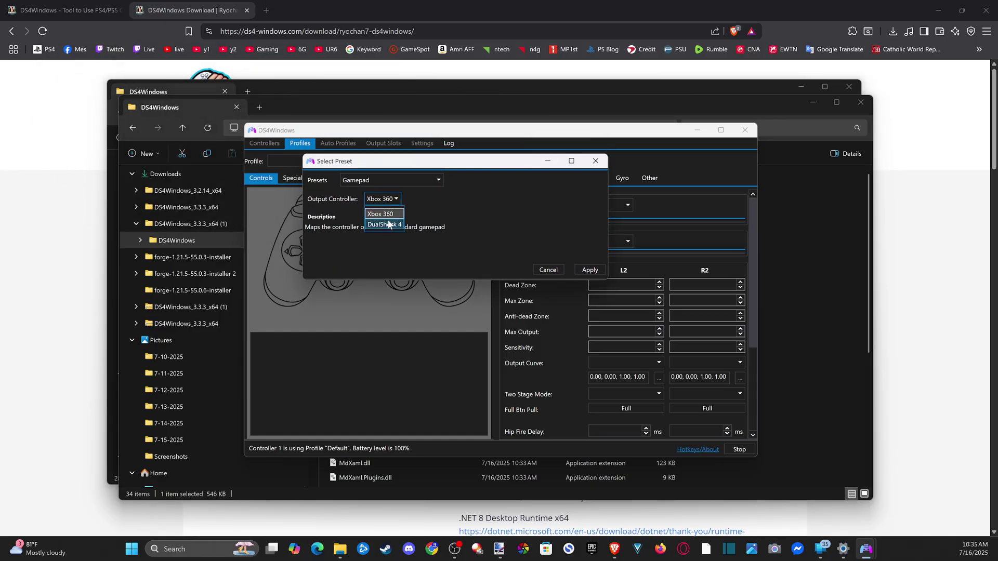
pyautogui.click(591, 270)
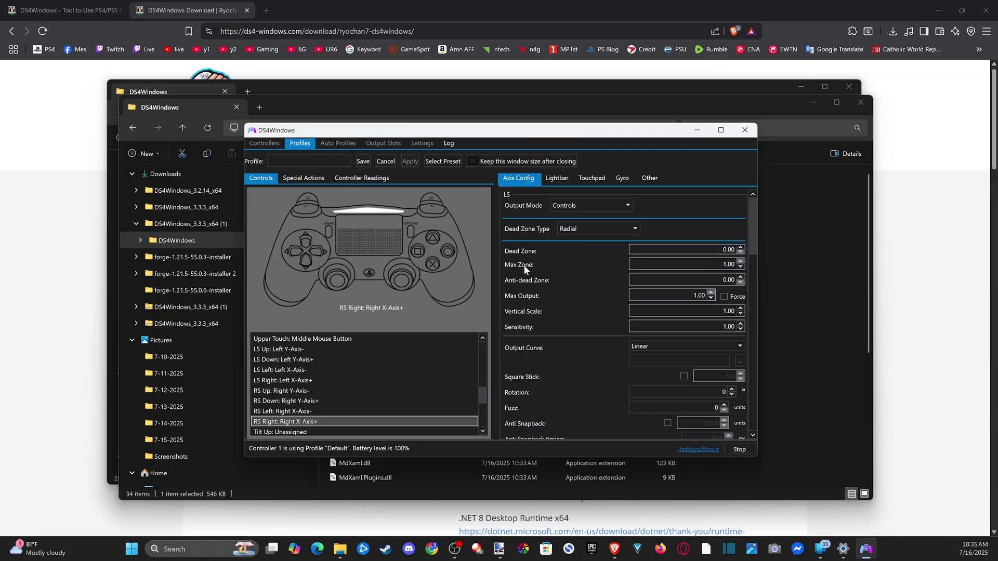
# Make the lightbar pink by lowering green, color it by battery %, and adjust Empty red.
pyautogui.scroll(-3, 637, 355)
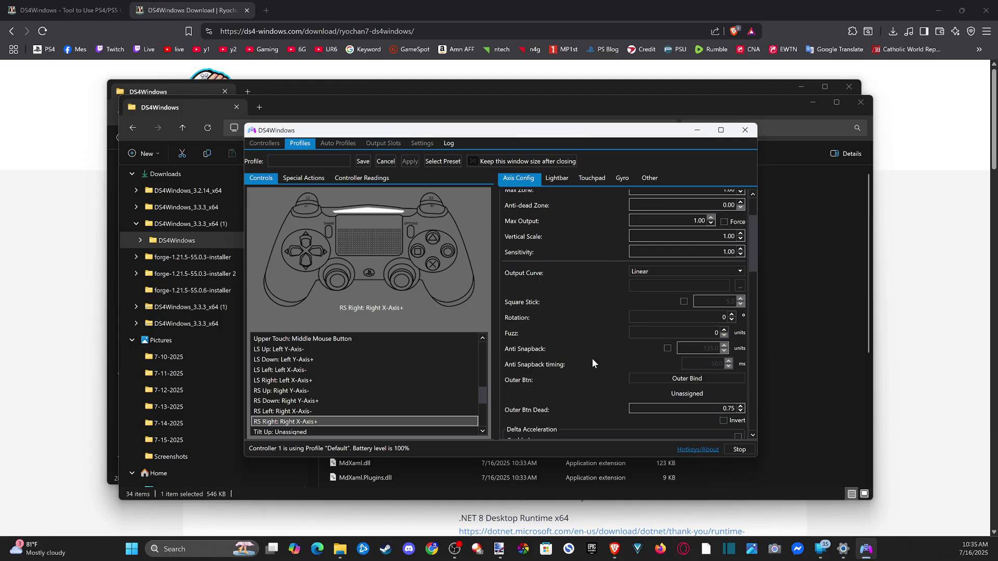
pyautogui.scroll(-2, 592, 358)
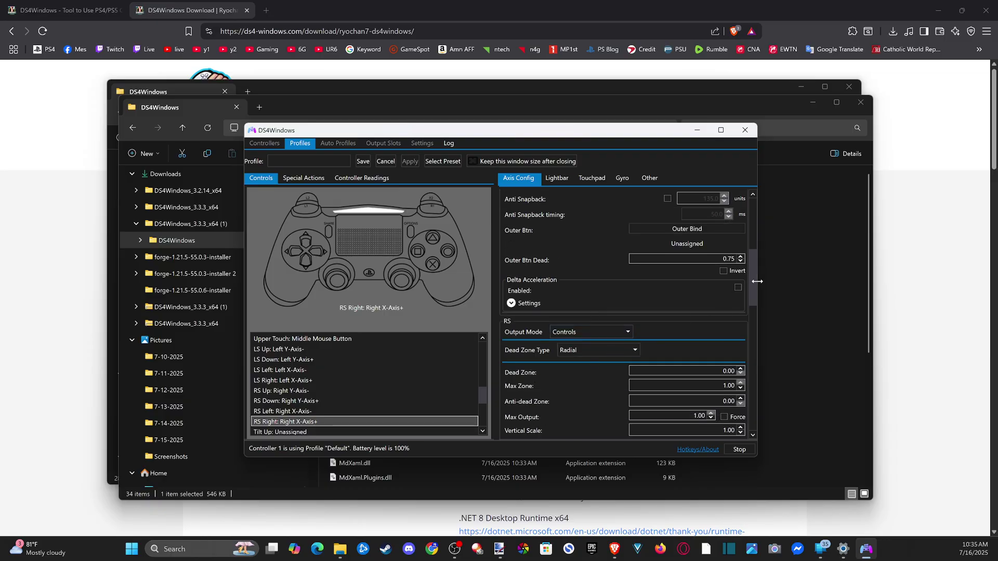
pyautogui.moveTo(753, 285); pyautogui.dragTo(747, 411)
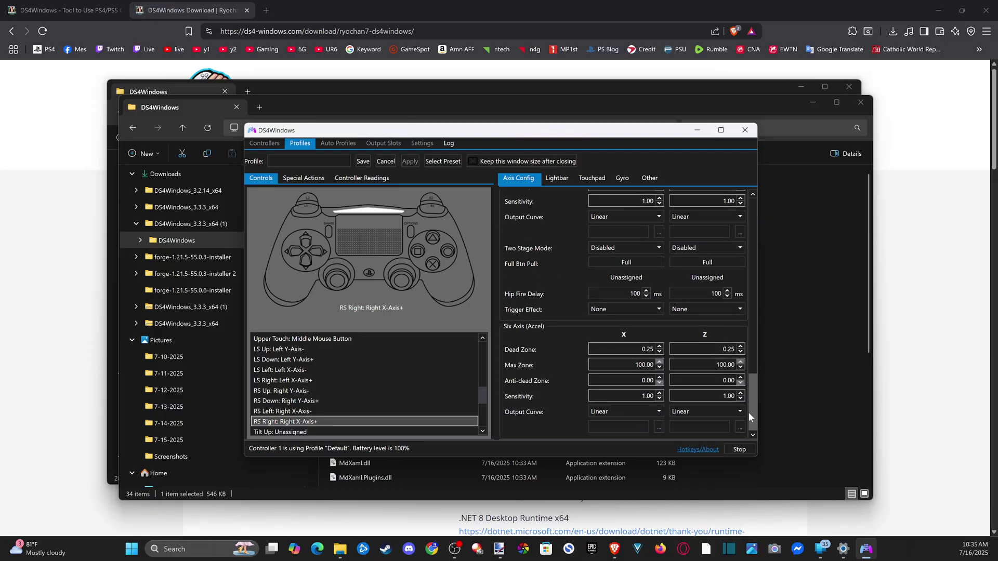
pyautogui.scroll(5, 554, 305)
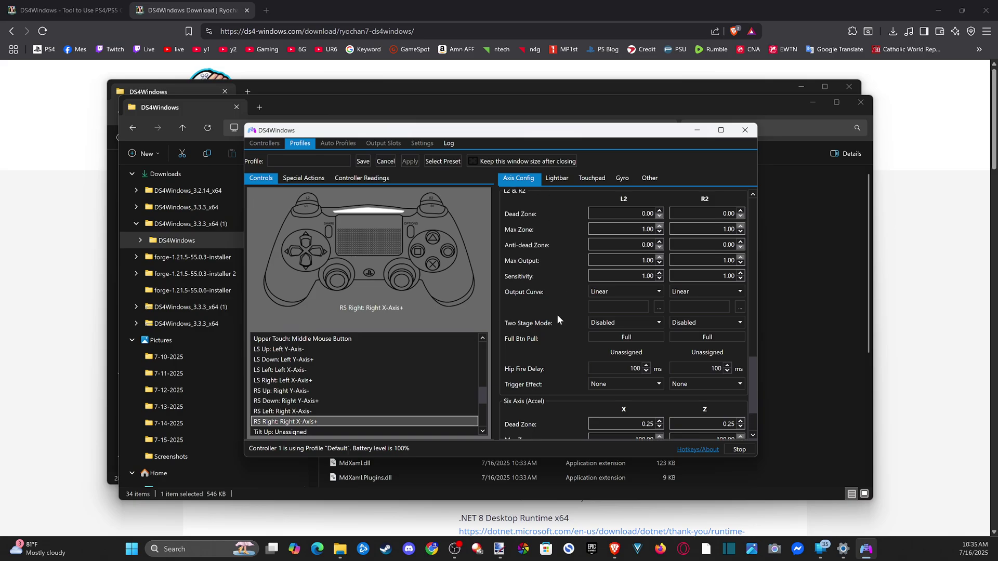
pyautogui.click(558, 179)
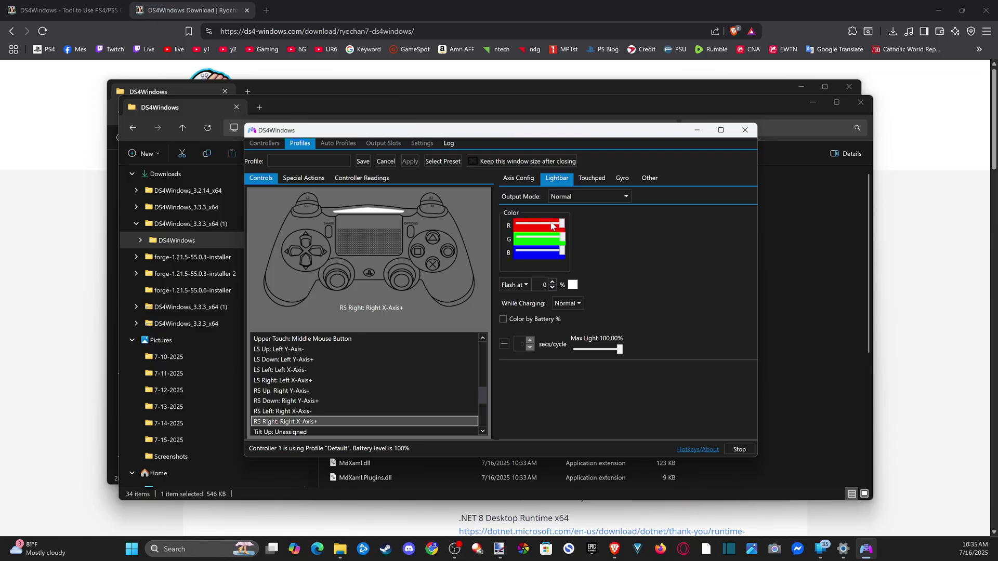
pyautogui.moveTo(561, 238); pyautogui.dragTo(549, 239)
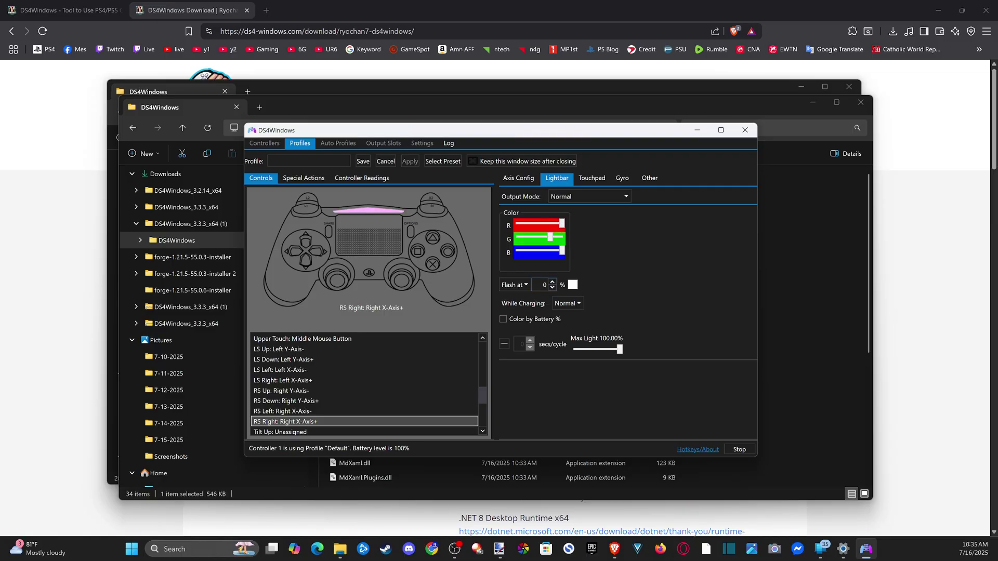
pyautogui.click(503, 320)
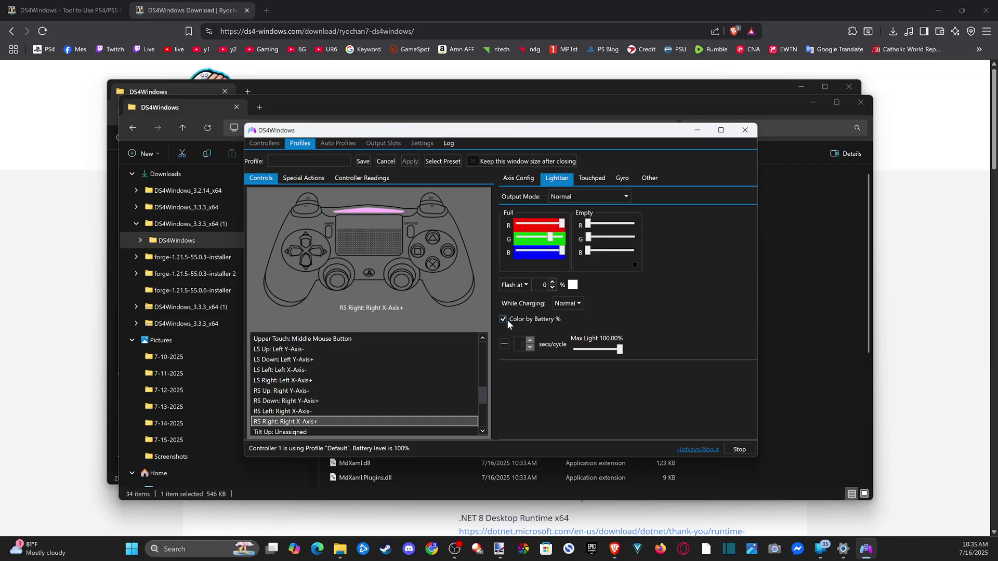
pyautogui.moveTo(600, 226)
pyautogui.mouseDown()
pyautogui.moveTo(631, 226)
pyautogui.moveTo(588, 226)
pyautogui.mouseUp()
# Review the touchpad, gyro and other settings tabs, and name the profile 'PS4 controller'.
pyautogui.click(599, 180)
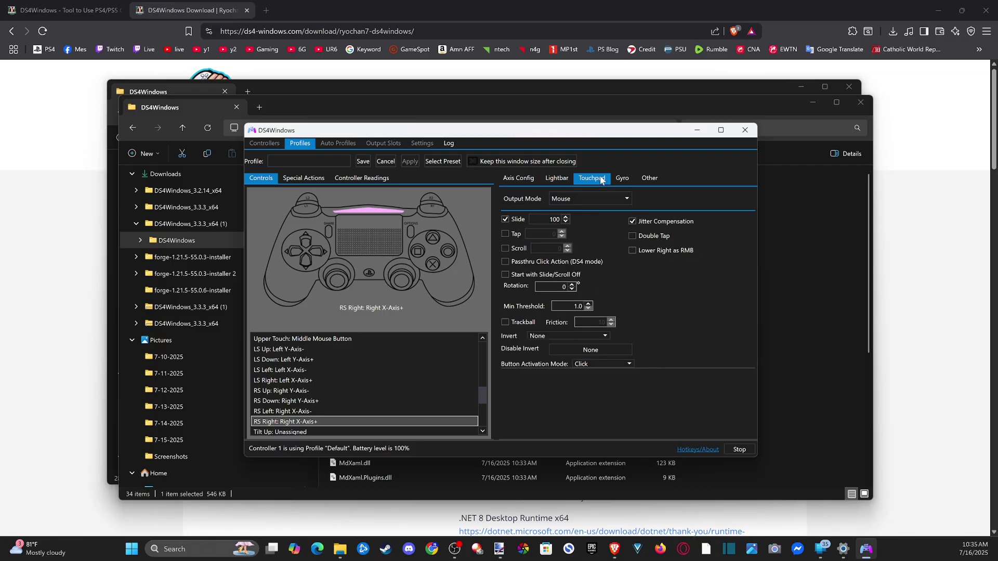
pyautogui.click(627, 183)
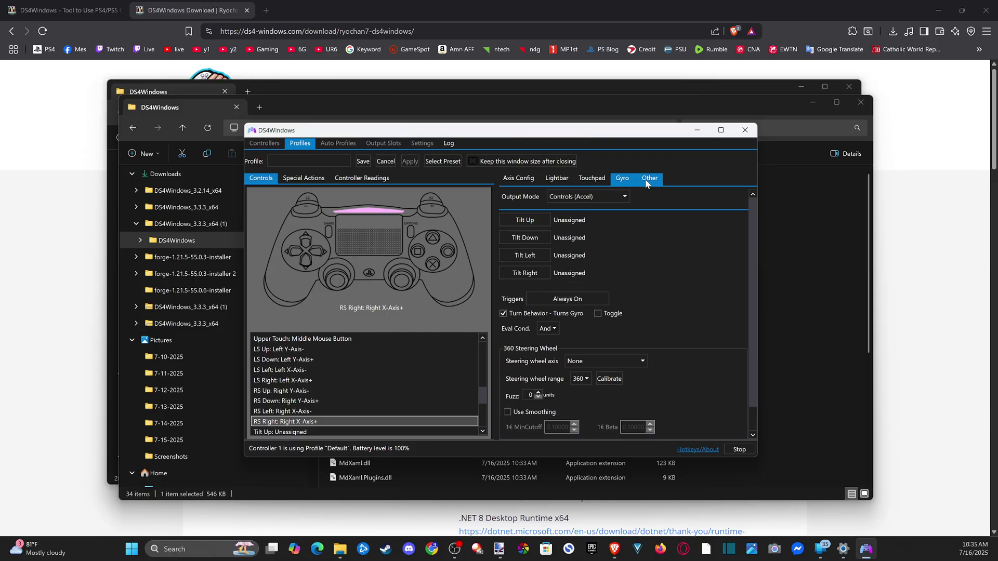
pyautogui.click(648, 180)
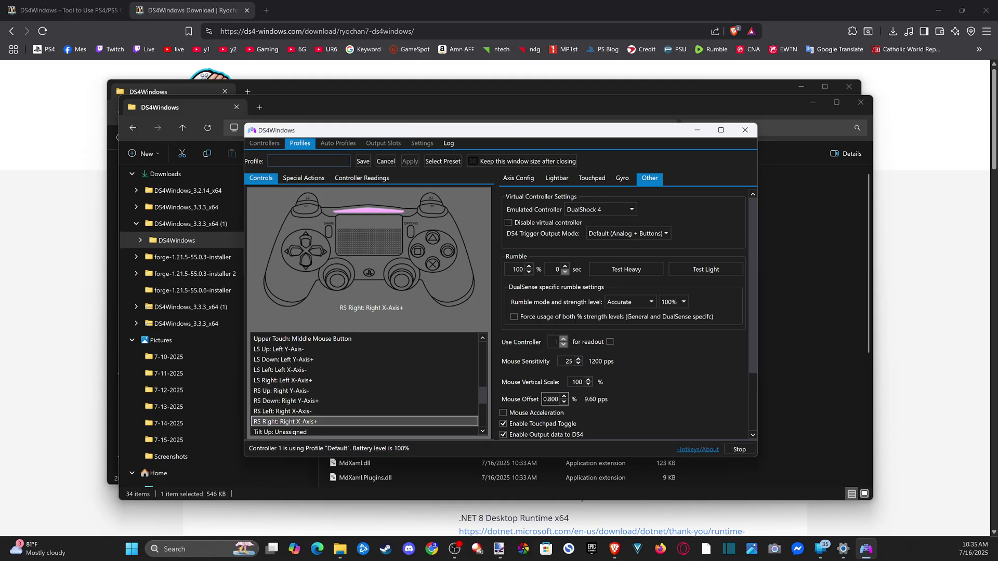
pyautogui.write('PS4 controller')
# Save the 'PS4 controller' profile and return to the Controllers list.
pyautogui.click(363, 161)
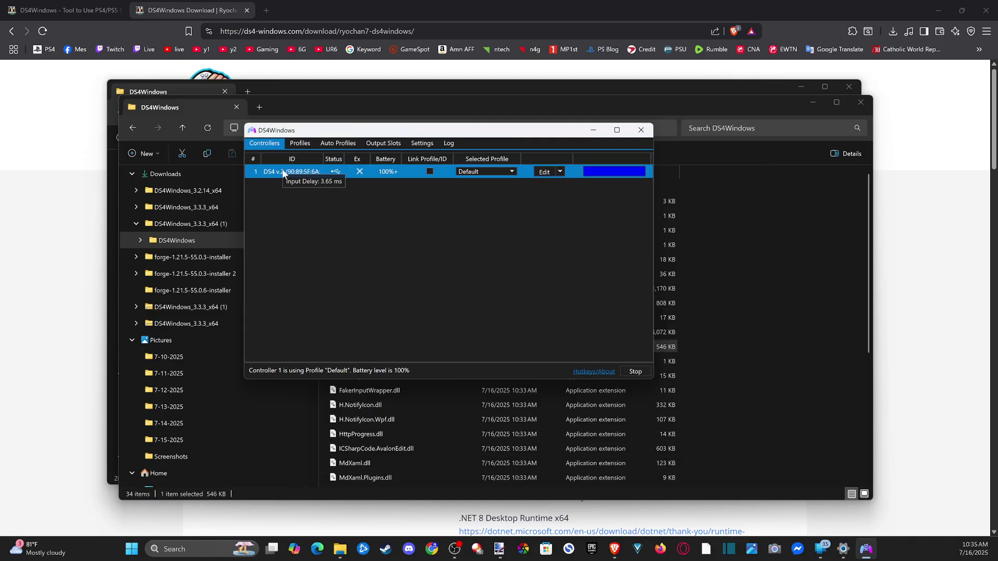